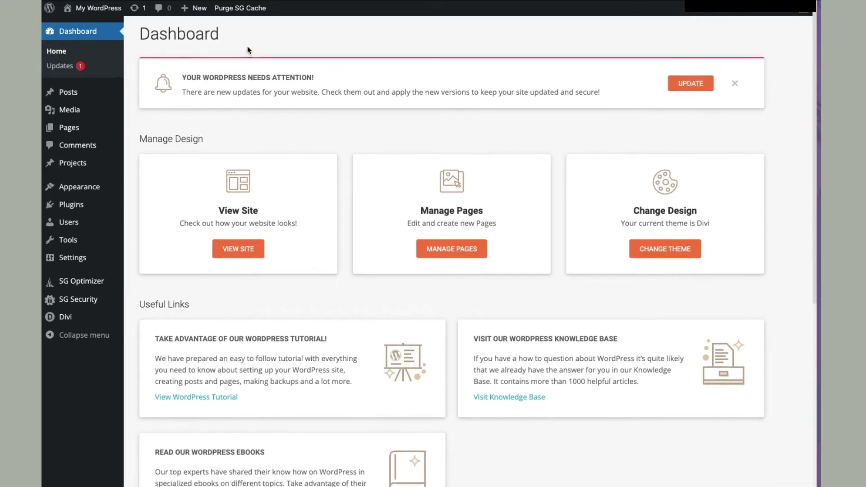
scroll(247, 46, down, 3)
scroll(244, 106, up, 3)
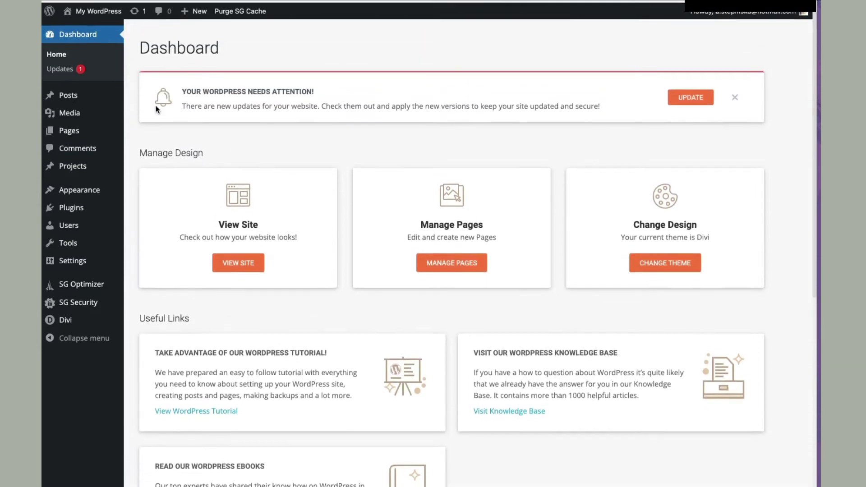
- On the Dashboard Updates page, select all themes so Divi is marked for updating
click(61, 67)
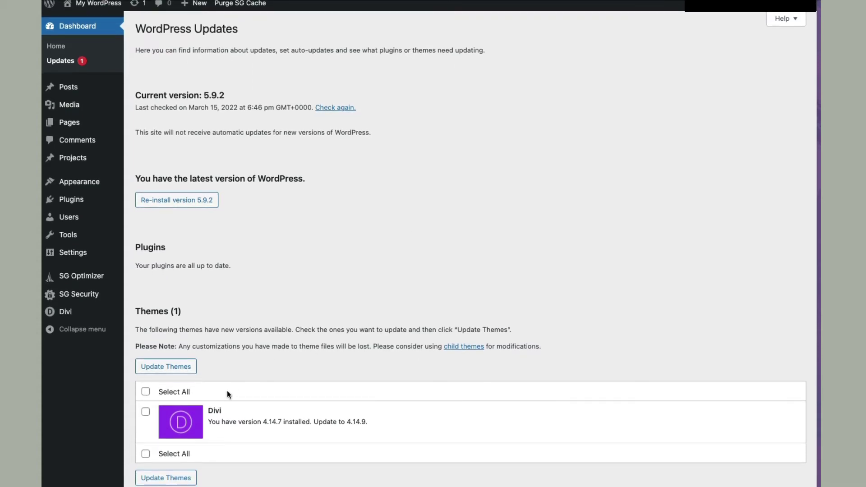
click(146, 392)
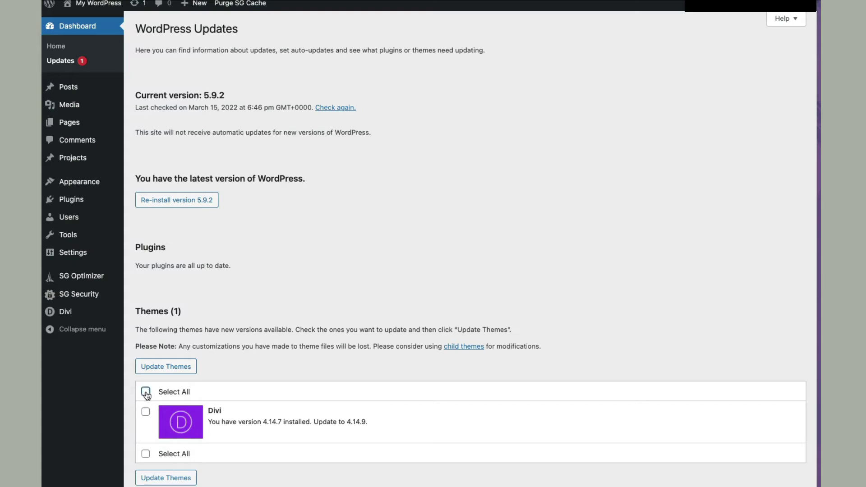
- Run the Divi theme update, which fails asking for Elegant Themes username and API key
click(166, 367)
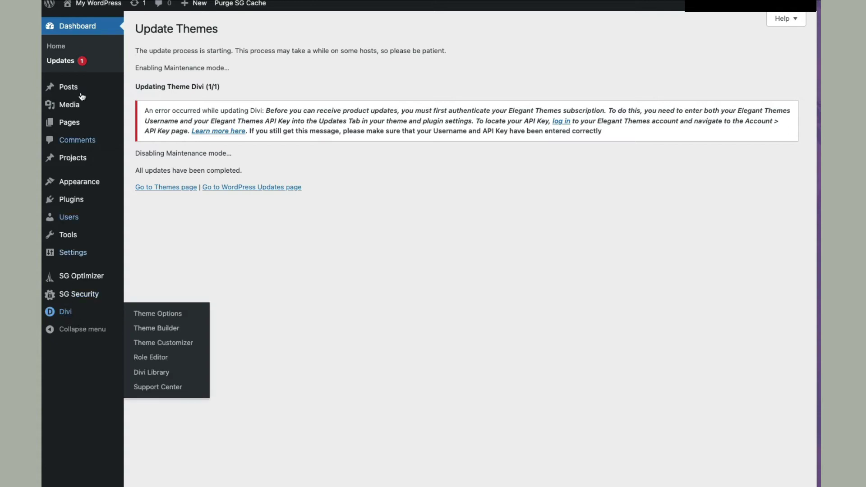
mouse_move(65, 312)
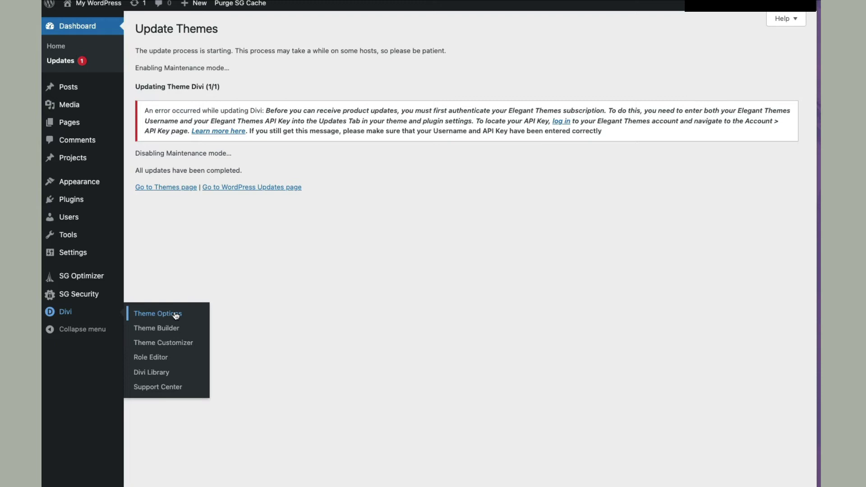
- Go to Divi Theme Options' Updates tab and focus the empty API Key field
click(158, 314)
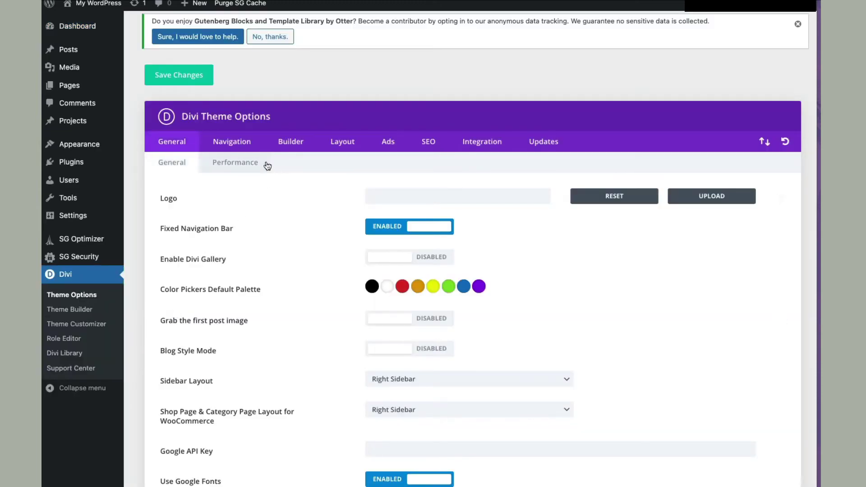
click(543, 142)
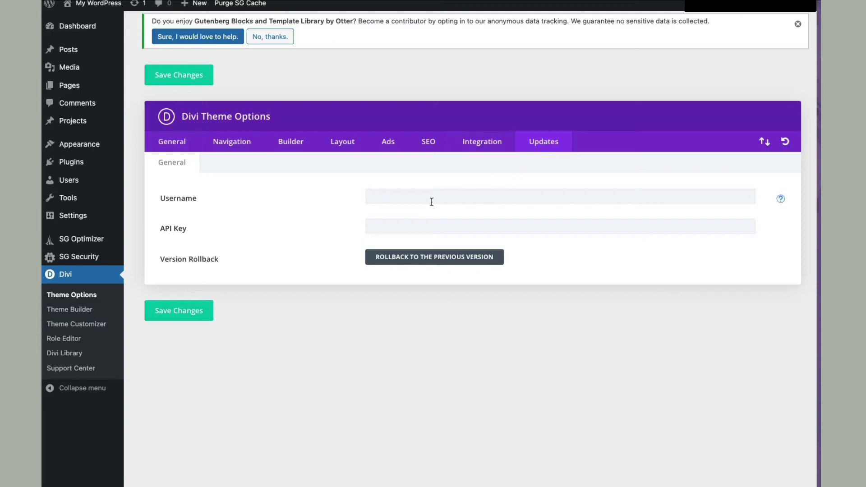
click(453, 227)
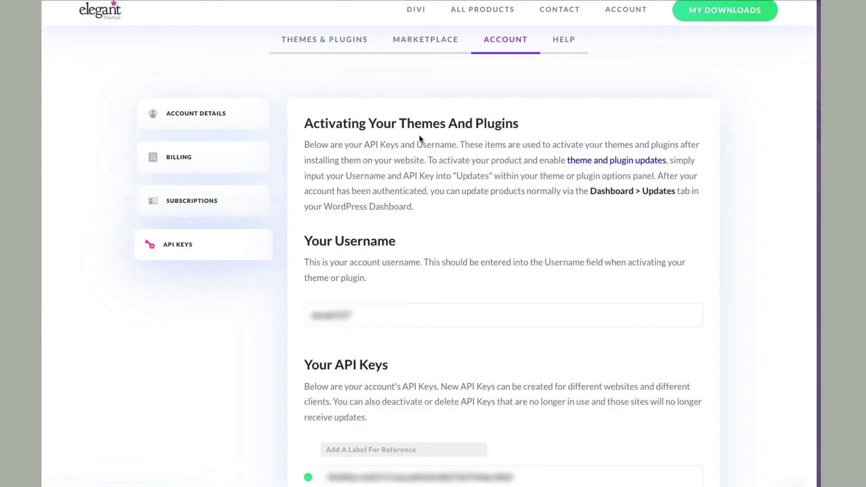
scroll(419, 134, up, 5)
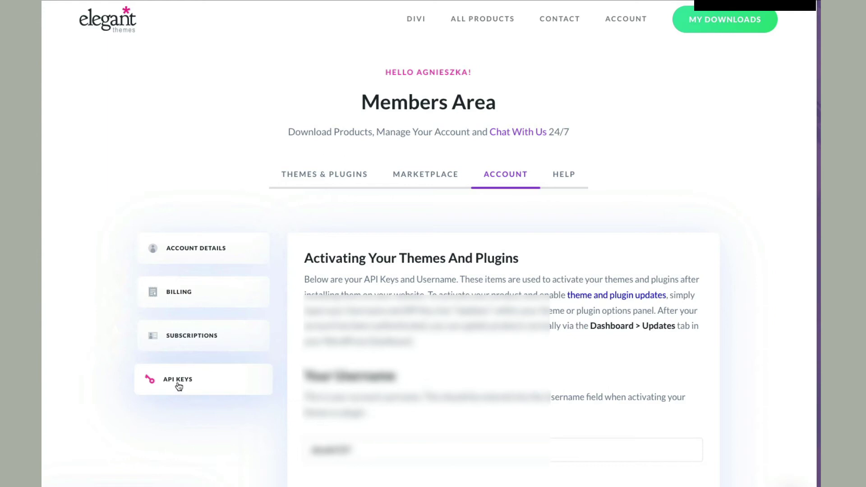
scroll(209, 410, down, 3)
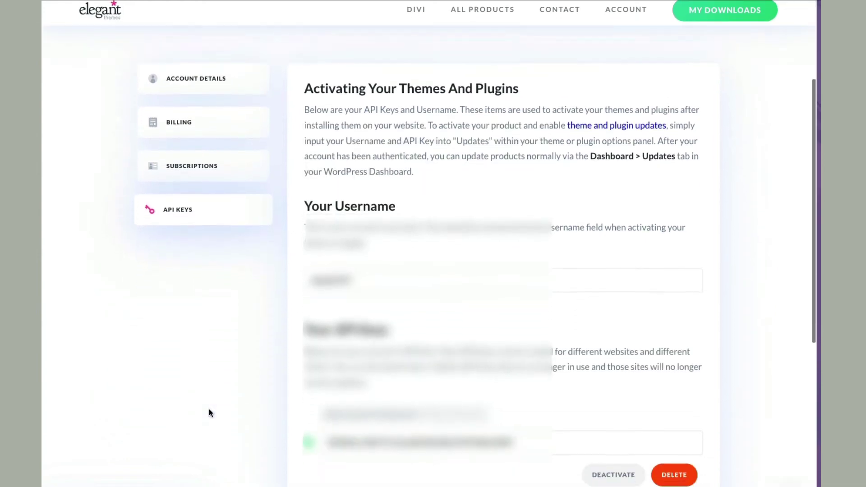
scroll(209, 409, down, 2)
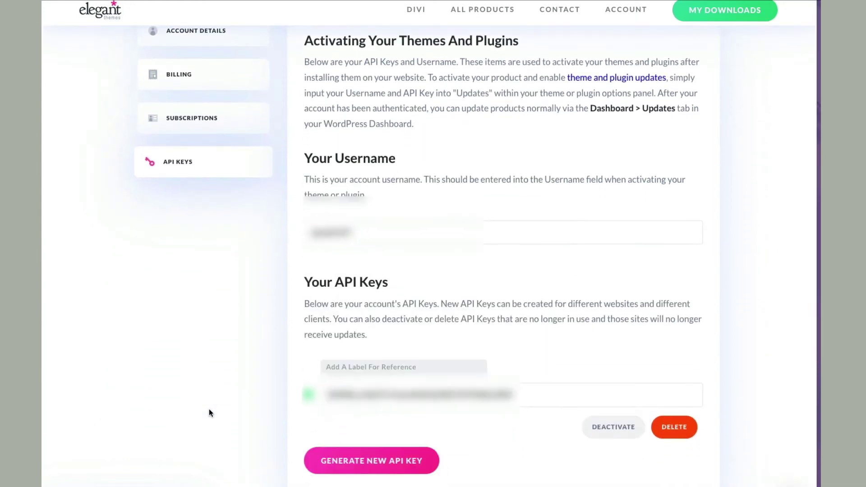
scroll(209, 409, down, 1)
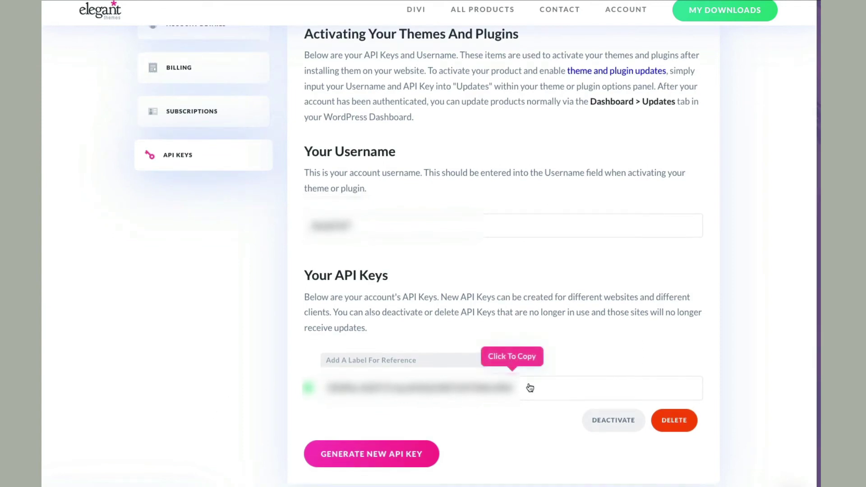
- Copy the API key from the Elegant Themes API Keys page and focus Divi's API Key field
click(514, 392)
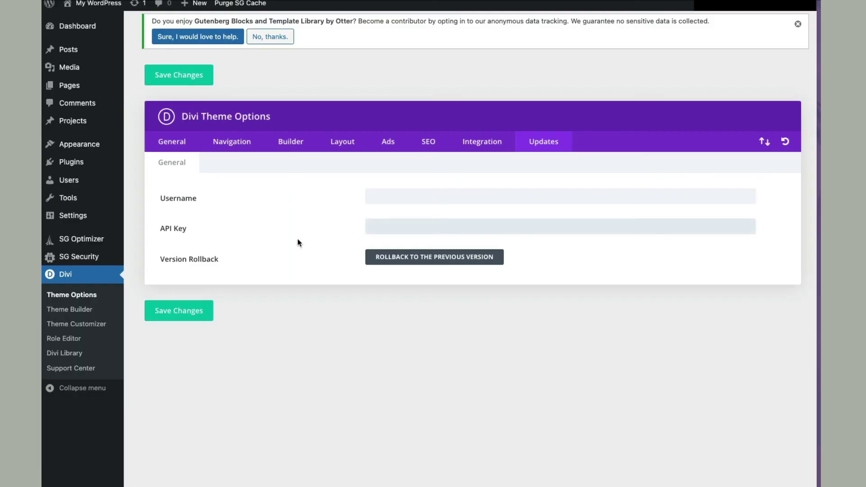
click(386, 229)
- Paste the API key and Elegant Themes username into Divi's Updates settings and save
key(ctrl+v)
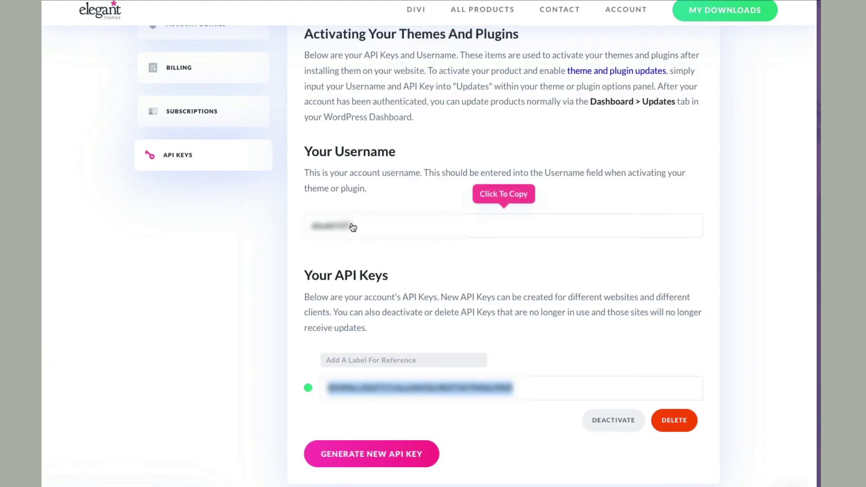
click(356, 230)
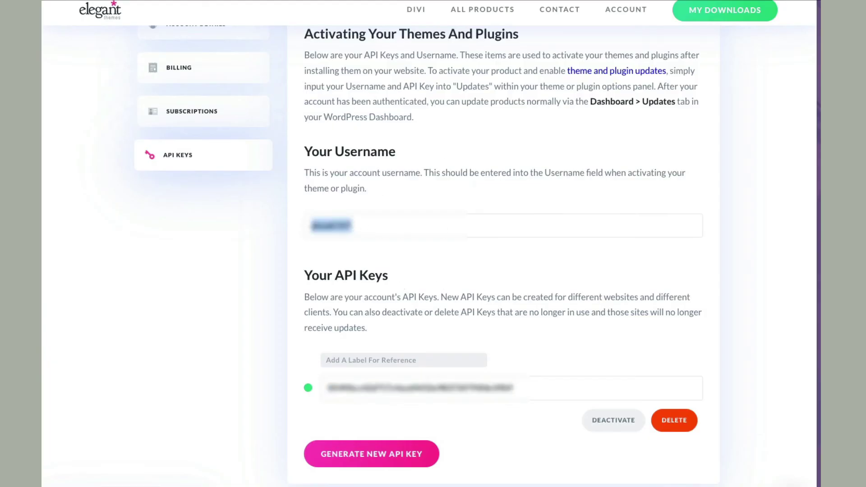
key(ctrl+Tab)
click(393, 197)
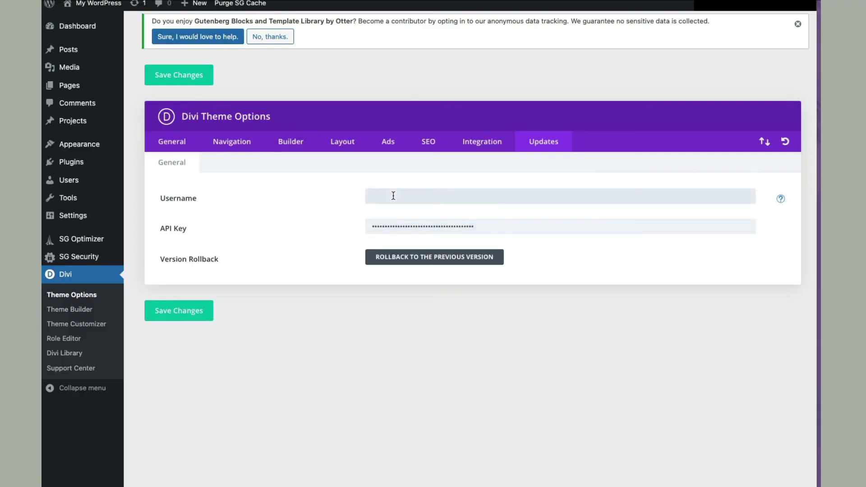
key(ctrl+v)
click(176, 312)
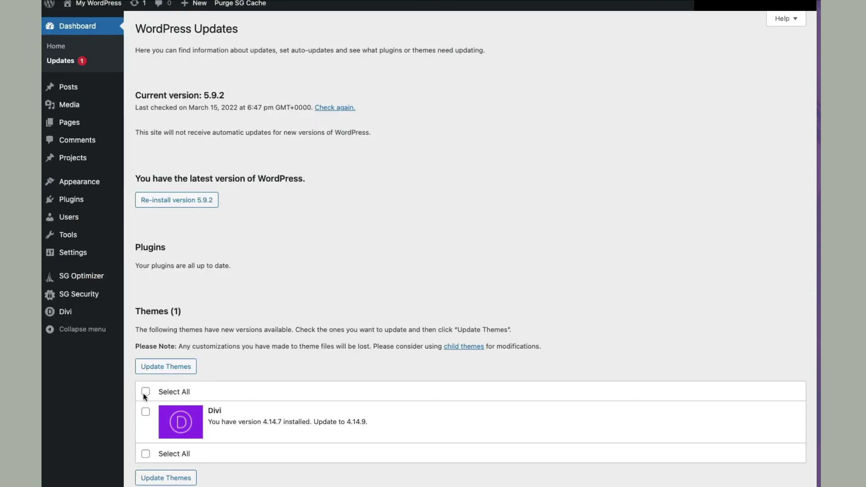
- Select all themes and relaunch the Divi update to version 4.14.9
click(146, 392)
click(161, 368)
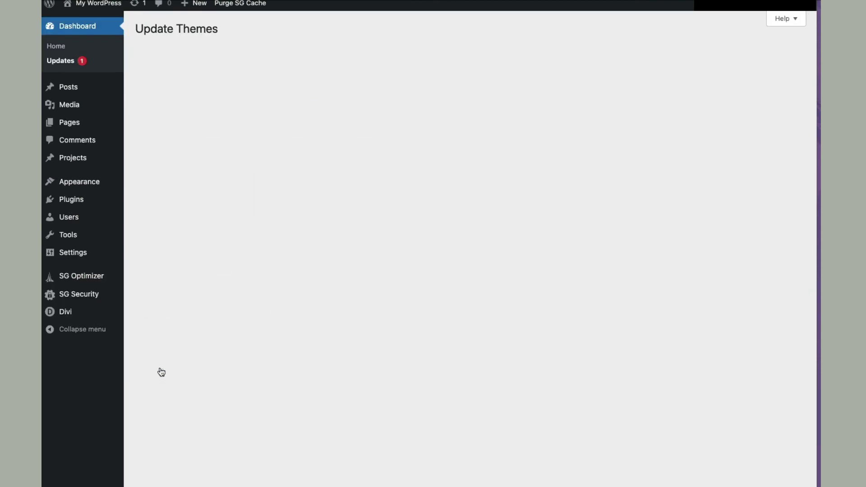